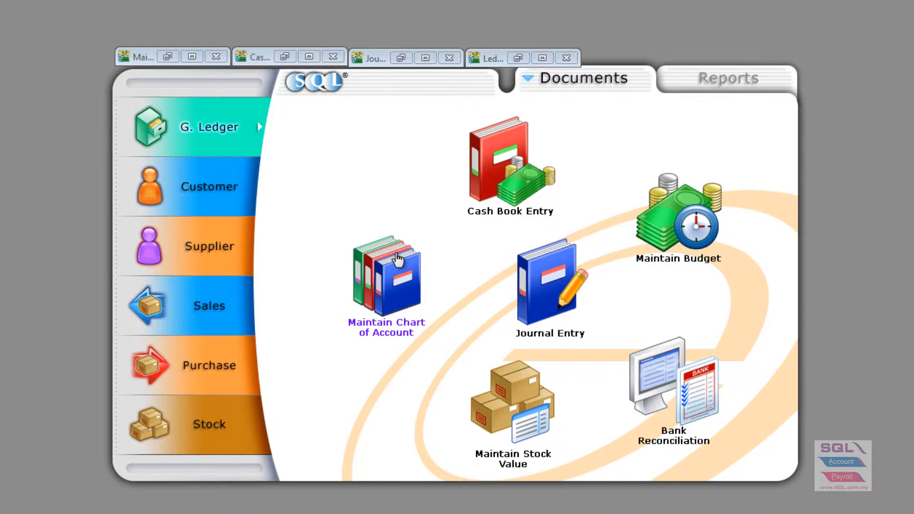
# Open the PRINTING account from the chart of accounts and review its preset tax code and the available tax codes.
pyautogui.doubleClick(145, 57)
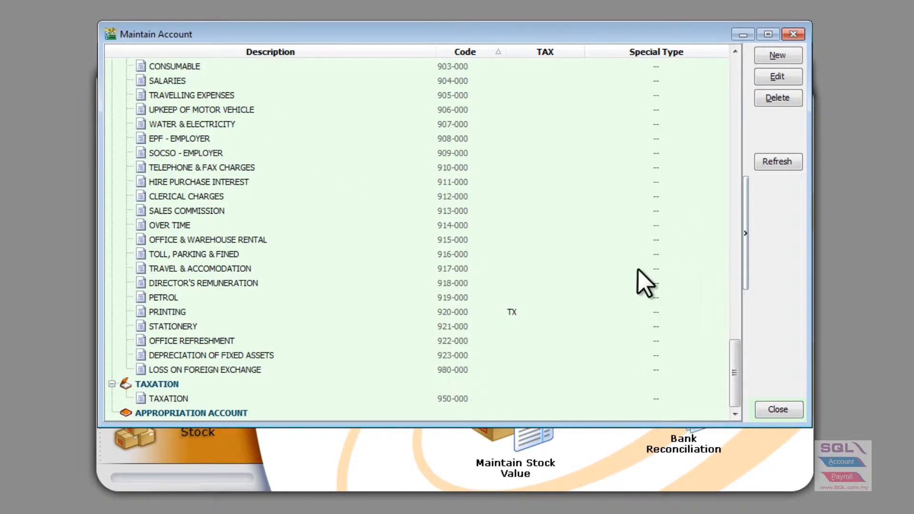
pyautogui.click(475, 312)
pyautogui.doubleClick(475, 312)
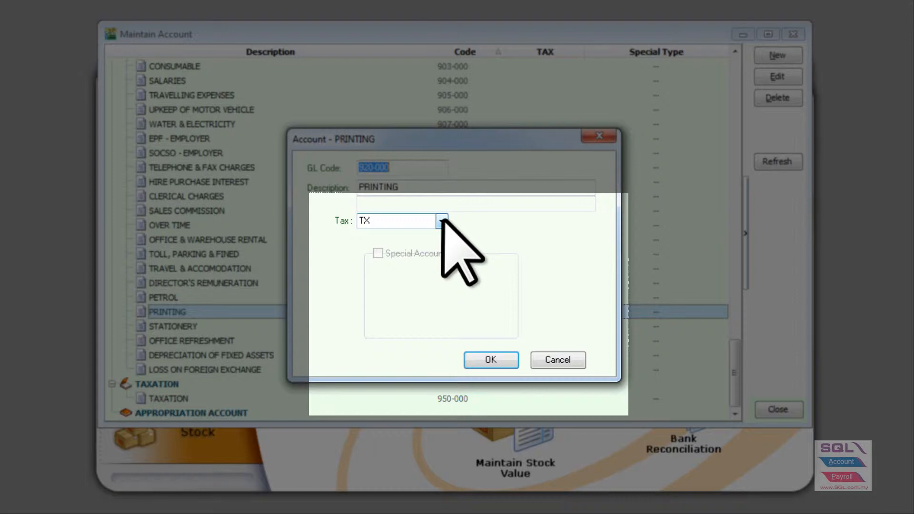
pyautogui.click(442, 220)
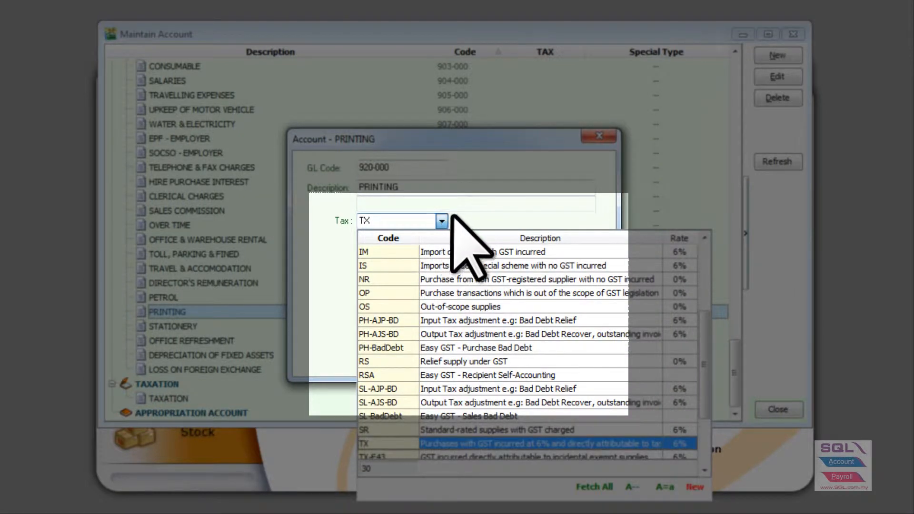
pyautogui.click(457, 213)
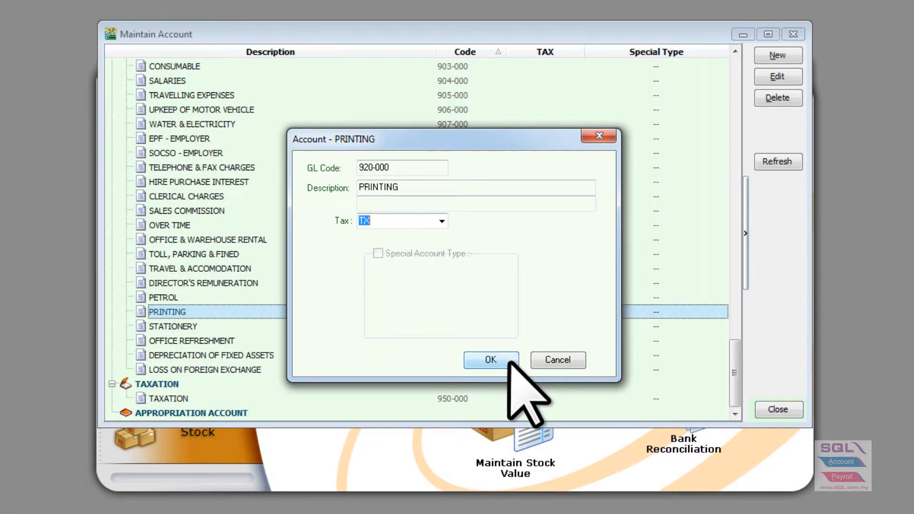
pyautogui.click(508, 362)
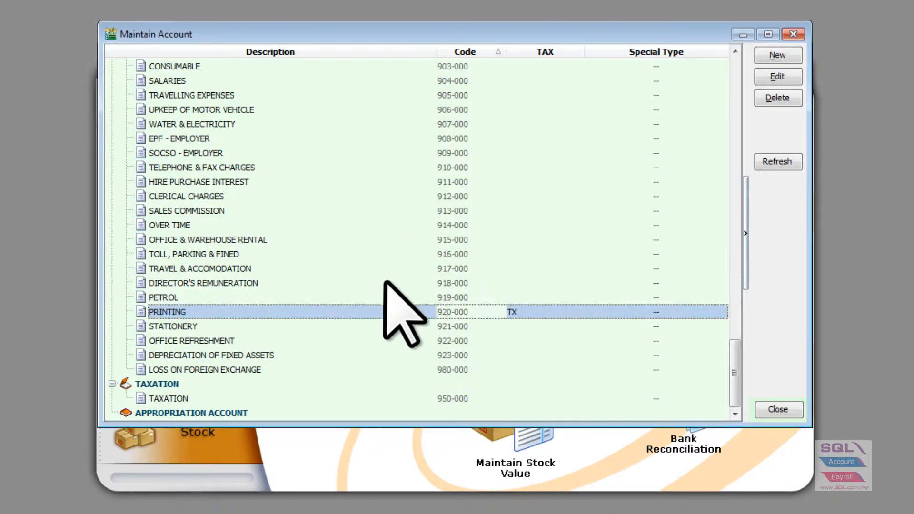
# Preset the tax code SR on the SALES account 500-000 in the chart of accounts.
pyautogui.click(385, 282)
pyautogui.scroll(9, 385, 282)
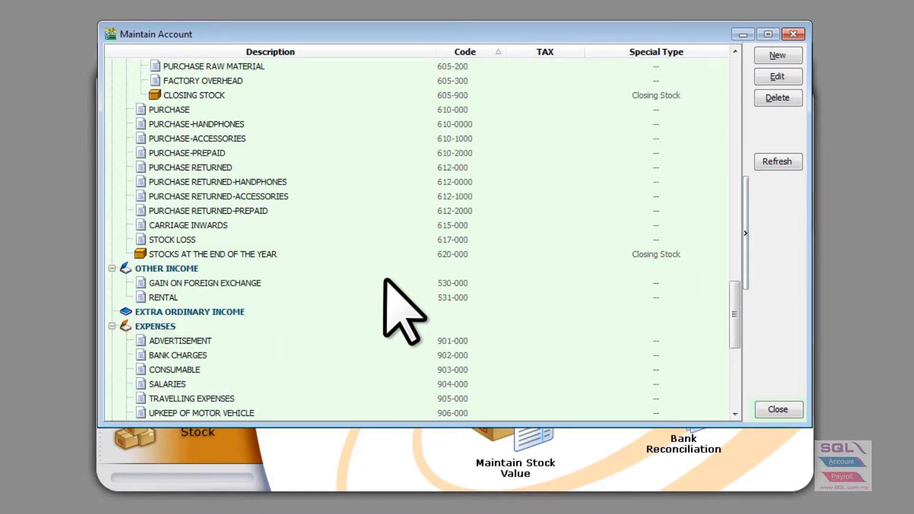
pyautogui.scroll(6, 386, 283)
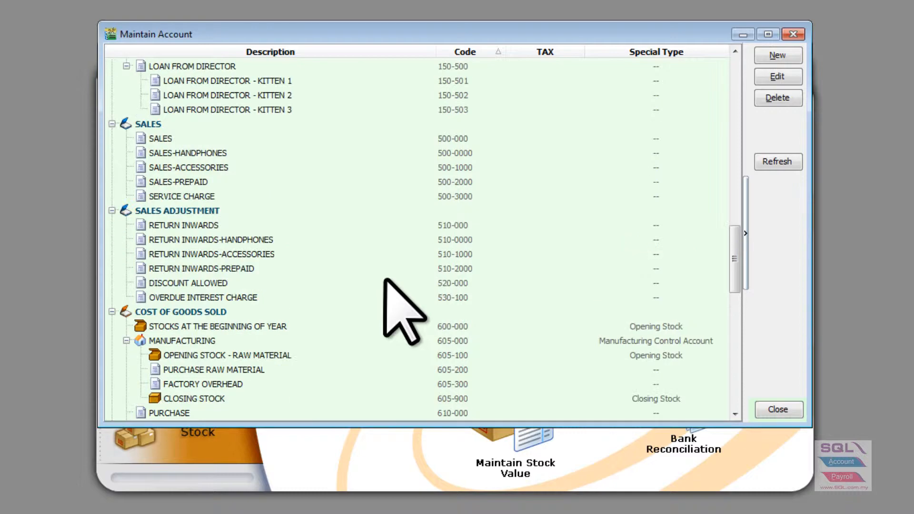
pyautogui.doubleClick(337, 181)
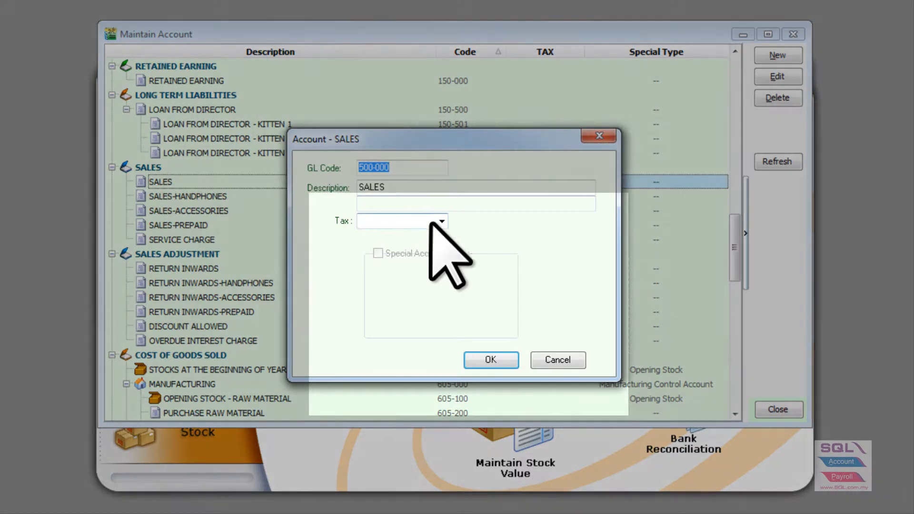
pyautogui.click(441, 220)
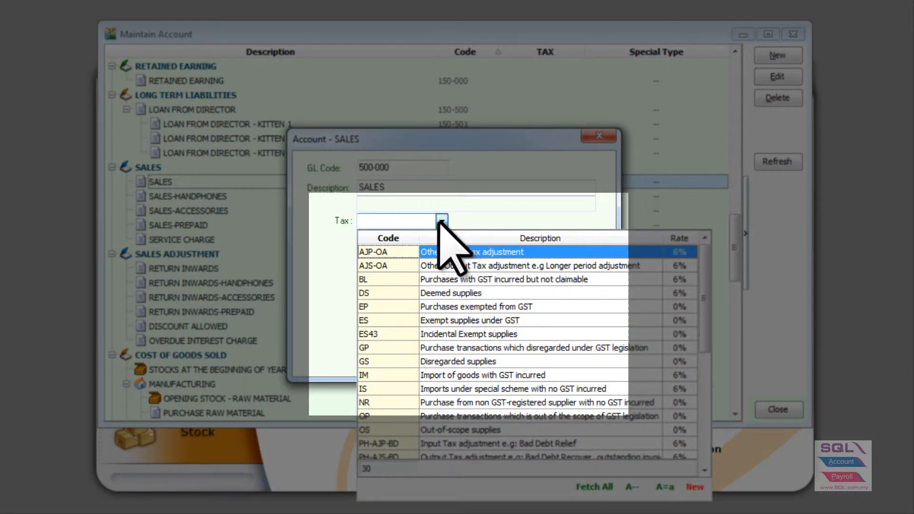
pyautogui.write('sr')
pyautogui.click(394, 252)
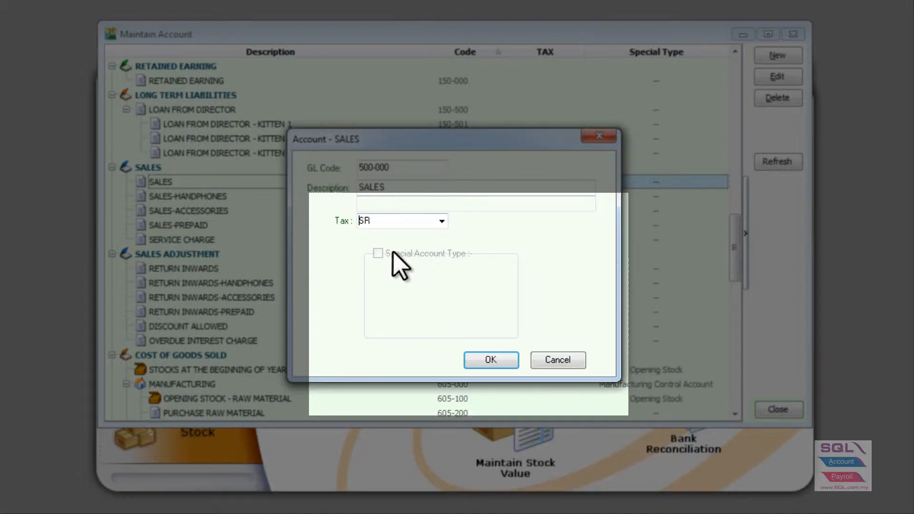
pyautogui.click(476, 359)
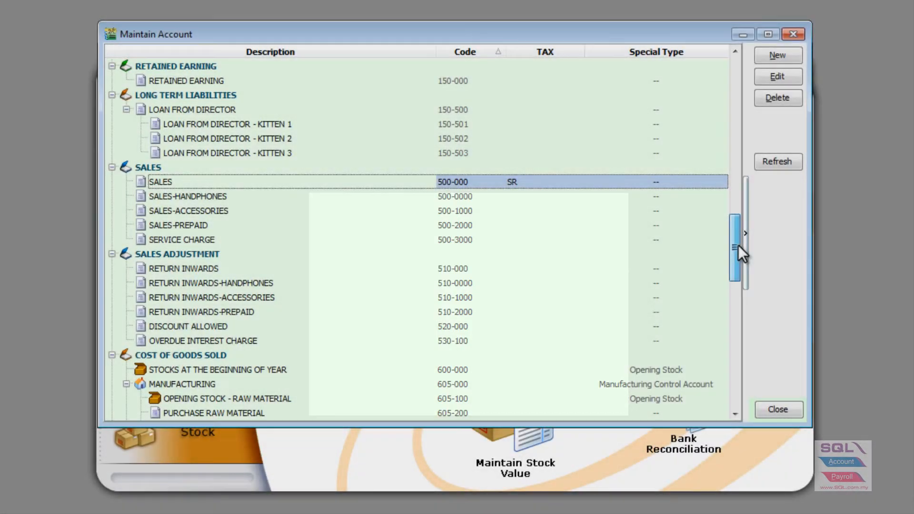
# Check the tax setting of the STATIONERY account under Expenses and close the chart of accounts.
pyautogui.moveTo(737, 246); pyautogui.dragTo(760, 376)
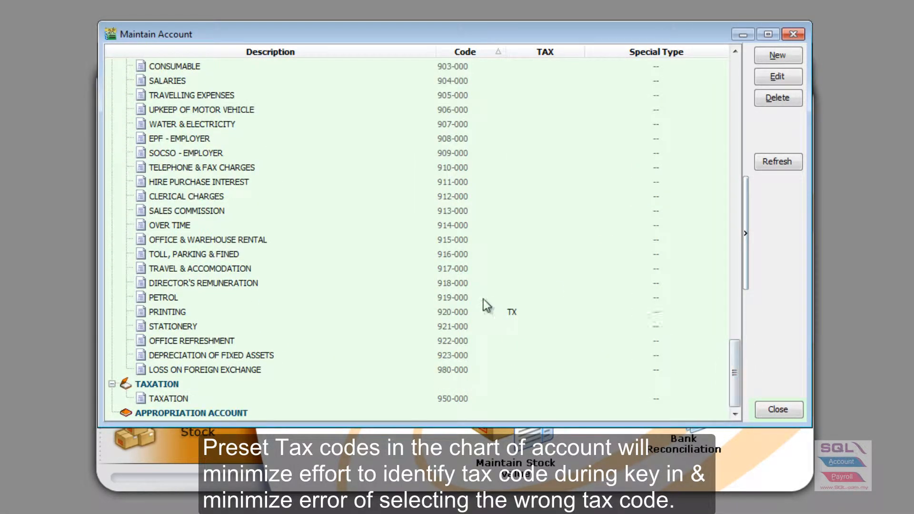
pyautogui.click(484, 328)
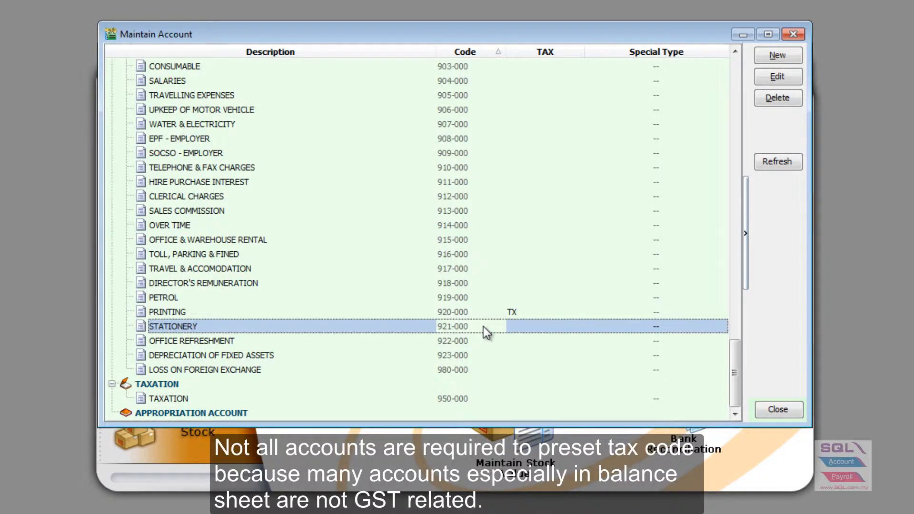
pyautogui.doubleClick(484, 327)
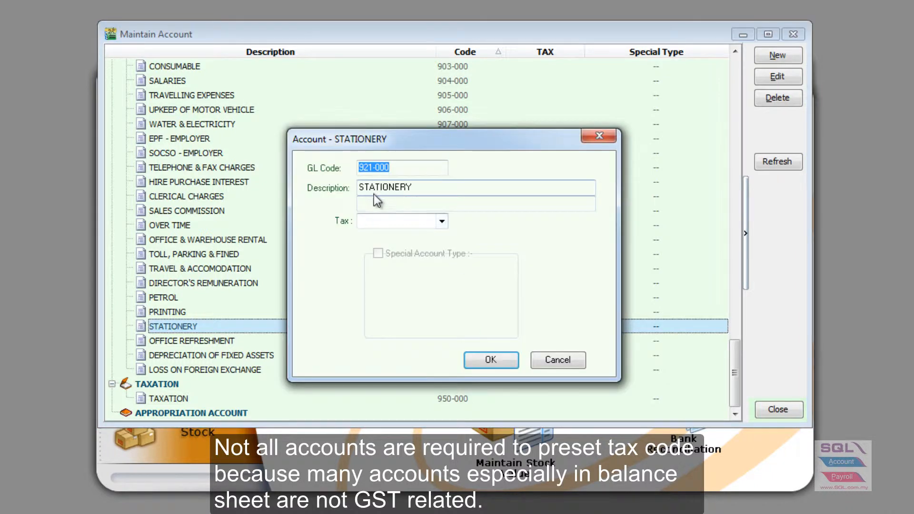
pyautogui.click(516, 363)
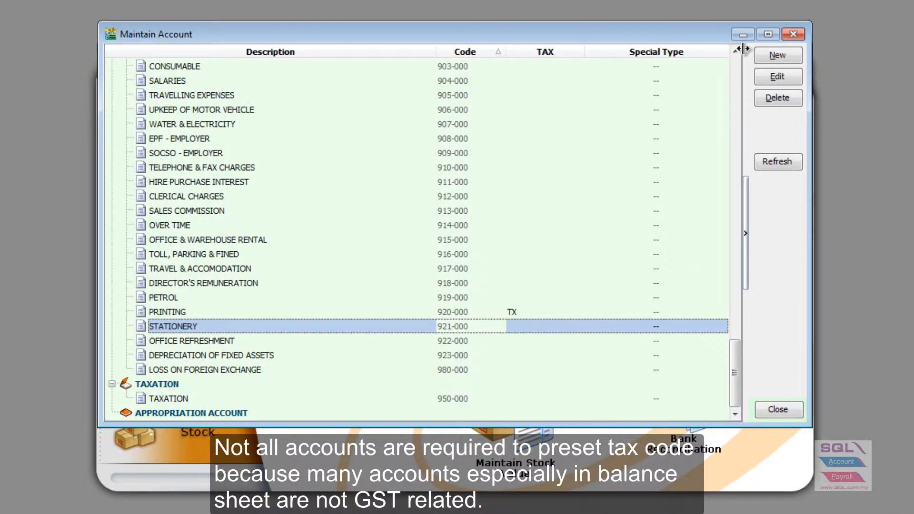
pyautogui.click(793, 34)
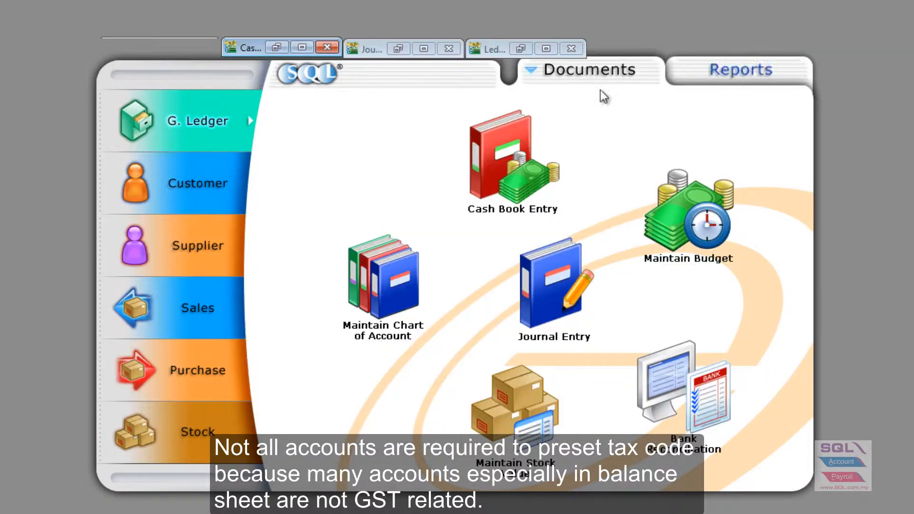
# Add a detail line for the PRINTING account with an amount of 100 to the Office Expenses payment voucher.
pyautogui.click(276, 47)
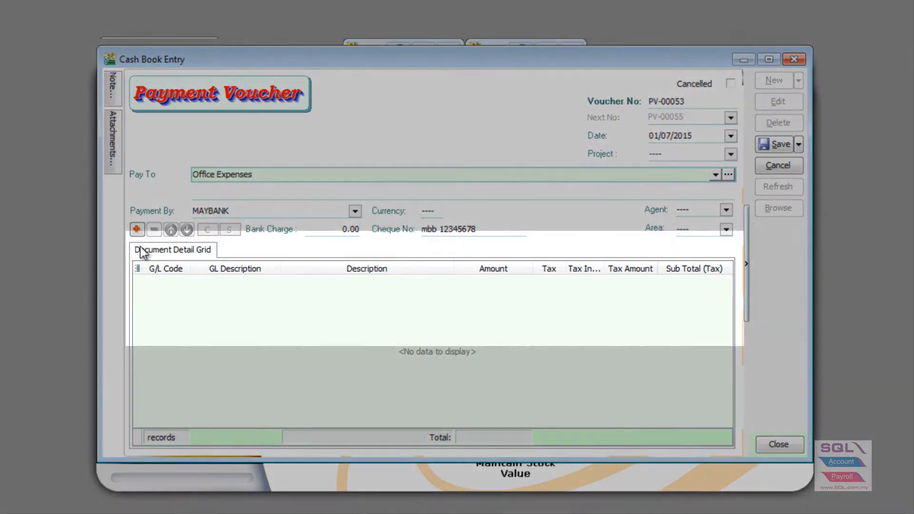
pyautogui.click(137, 231)
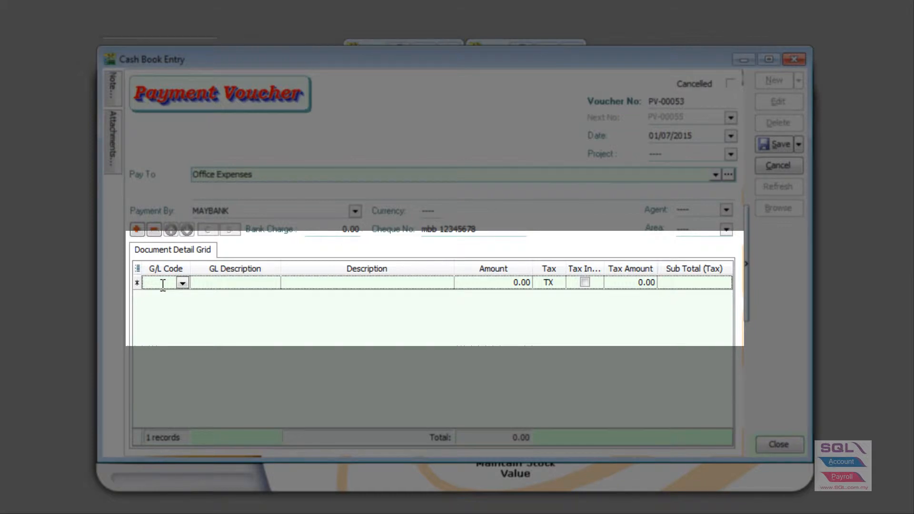
pyautogui.write('p')
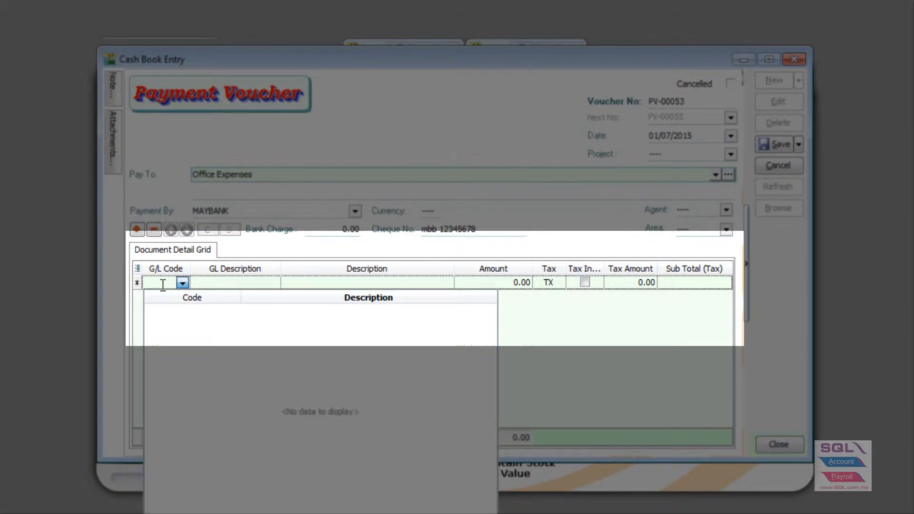
pyautogui.write('r')
pyautogui.press('Return')
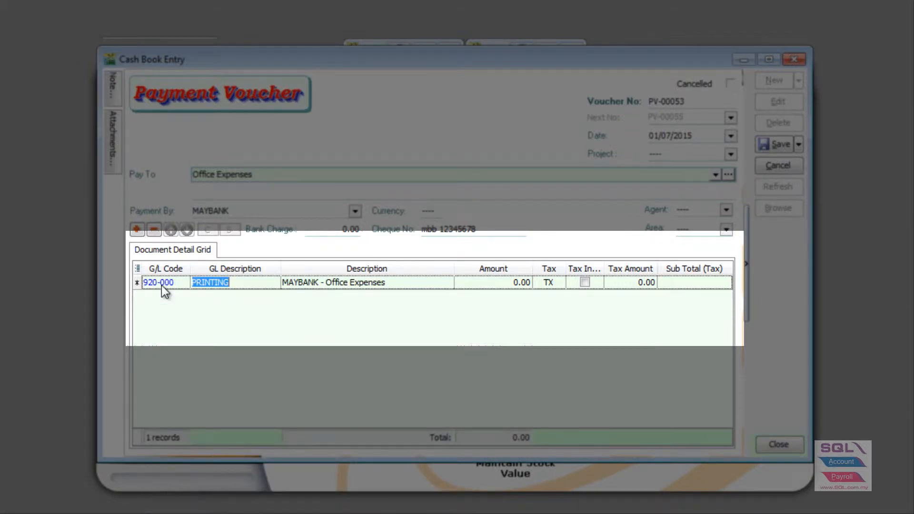
pyautogui.press('Tab')
pyautogui.press('Tab')
pyautogui.write('1')
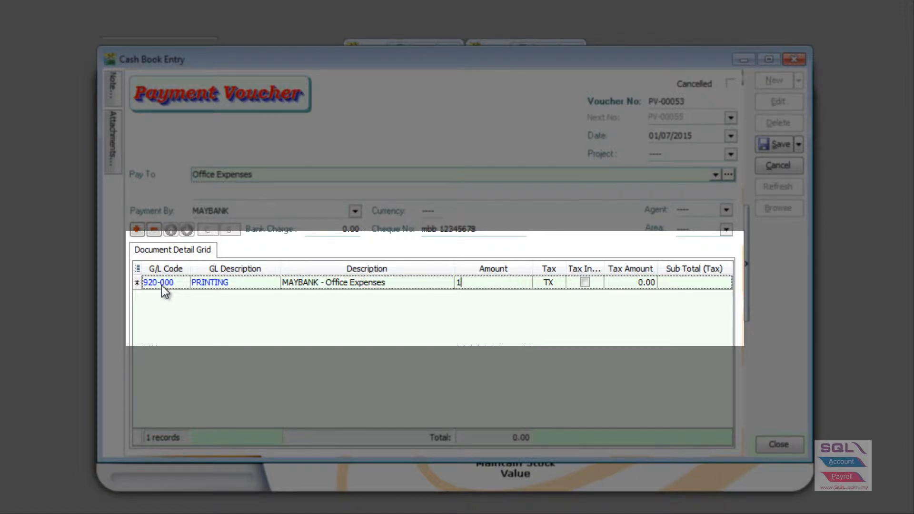
pyautogui.write('00')
pyautogui.press('Tab')
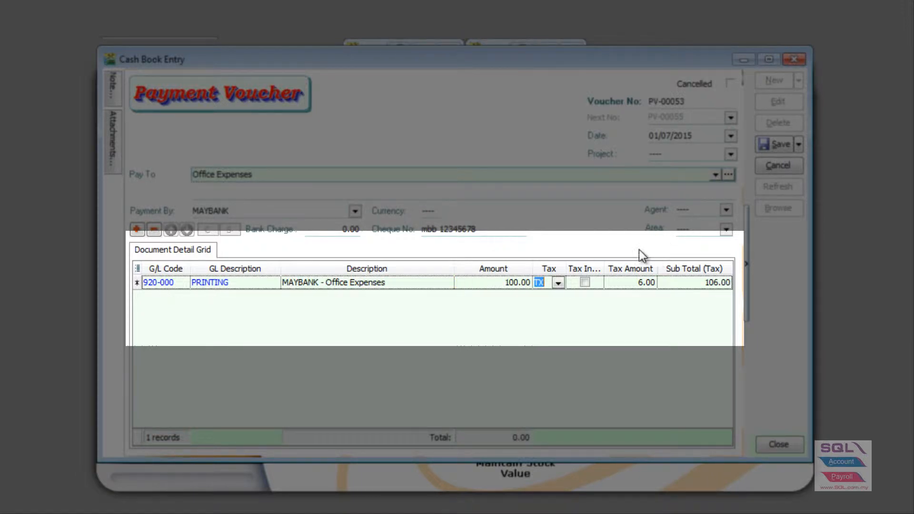
pyautogui.click(641, 284)
# Add a second voucher line for the STATIONERY account with an amount of 100 and tax code TX.
pyautogui.press('Tab')
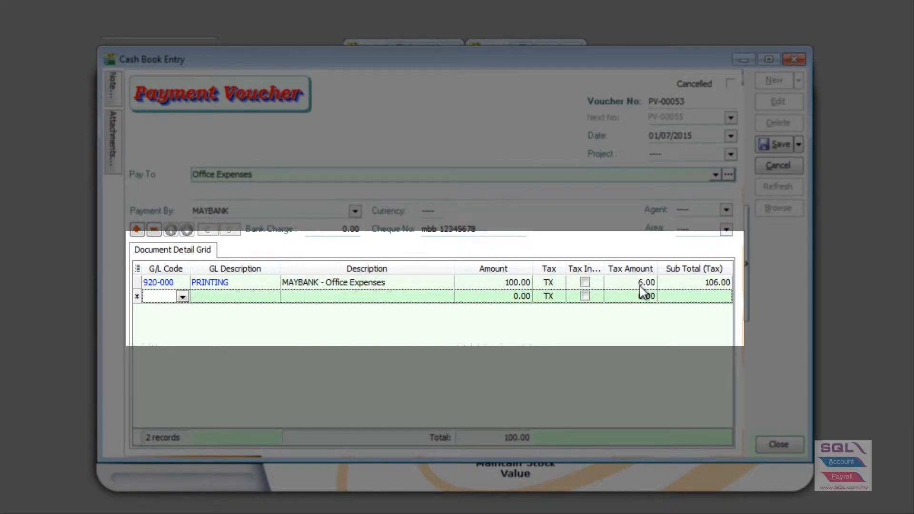
pyautogui.write('sta')
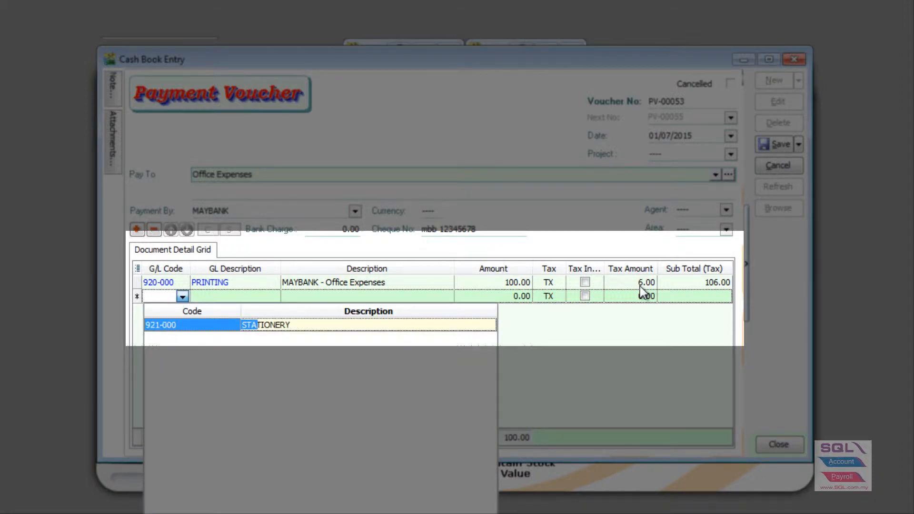
pyautogui.press('Return')
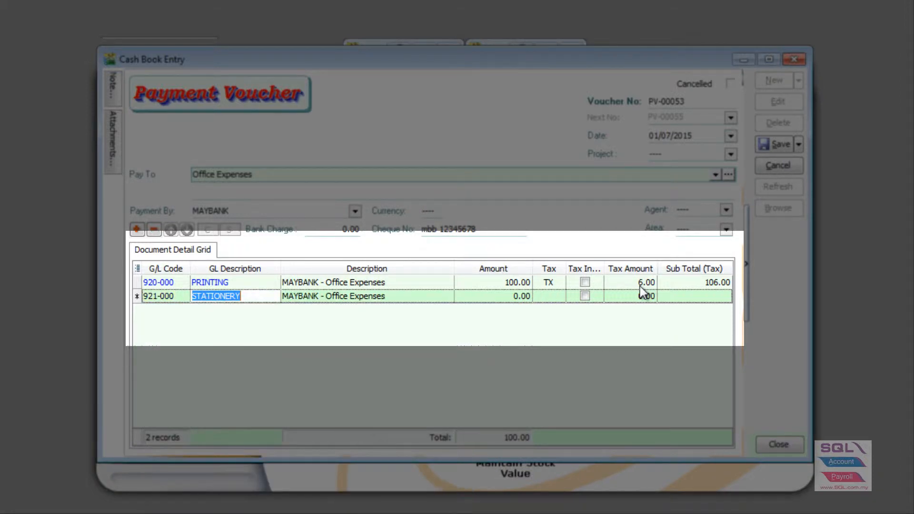
pyautogui.press('Tab')
pyautogui.press('Tab')
pyautogui.write('100')
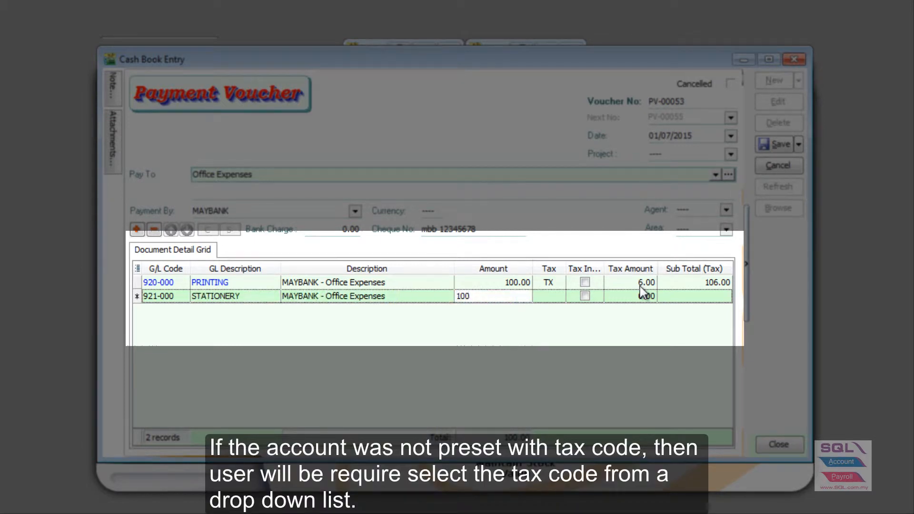
pyautogui.press('Tab')
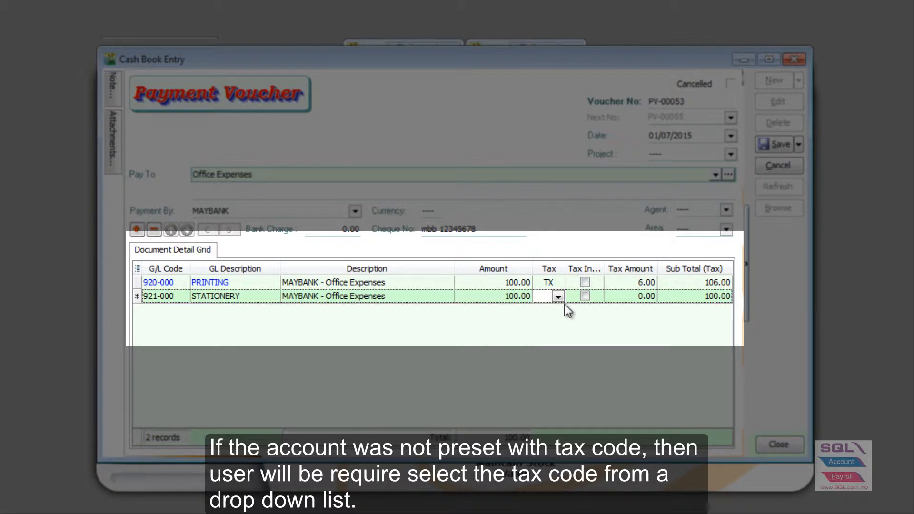
pyautogui.write('T')
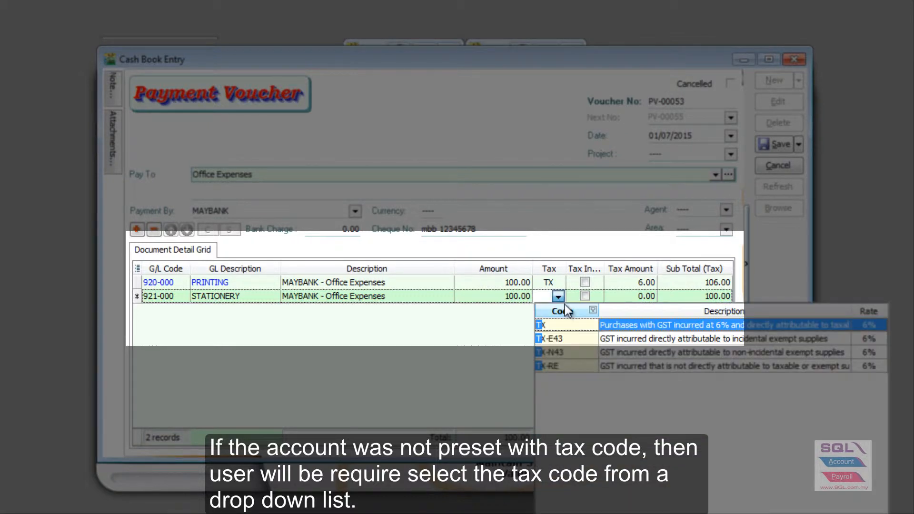
pyautogui.click(561, 324)
# Review the tax codes selectable for the PRINTING line, and save and close the payment voucher.
pyautogui.click(556, 282)
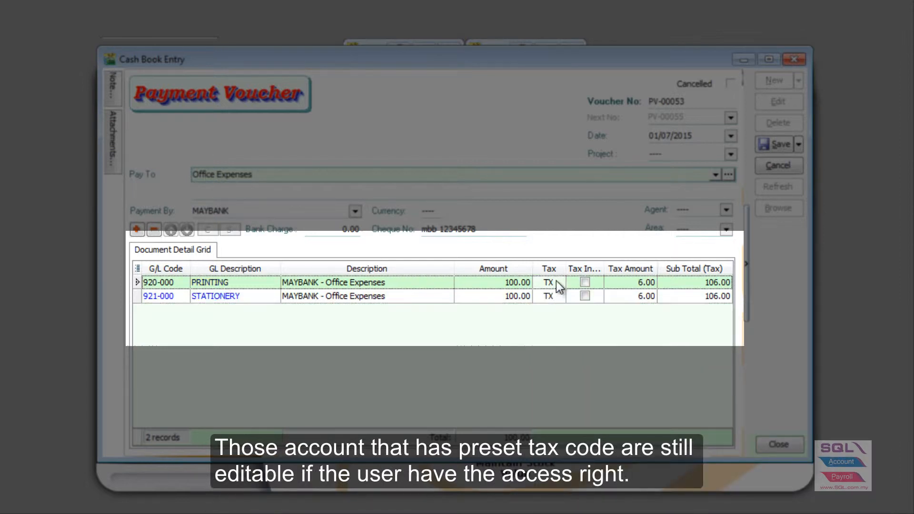
pyautogui.click(557, 282)
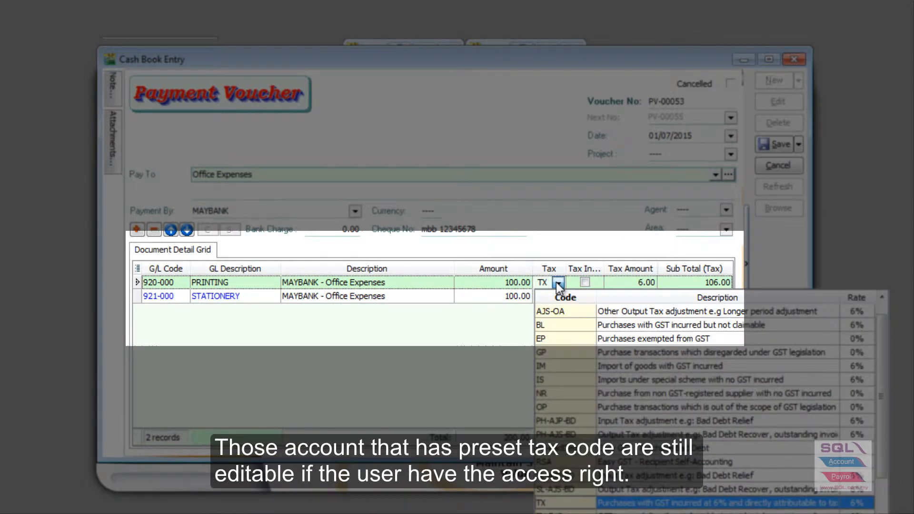
pyautogui.click(573, 232)
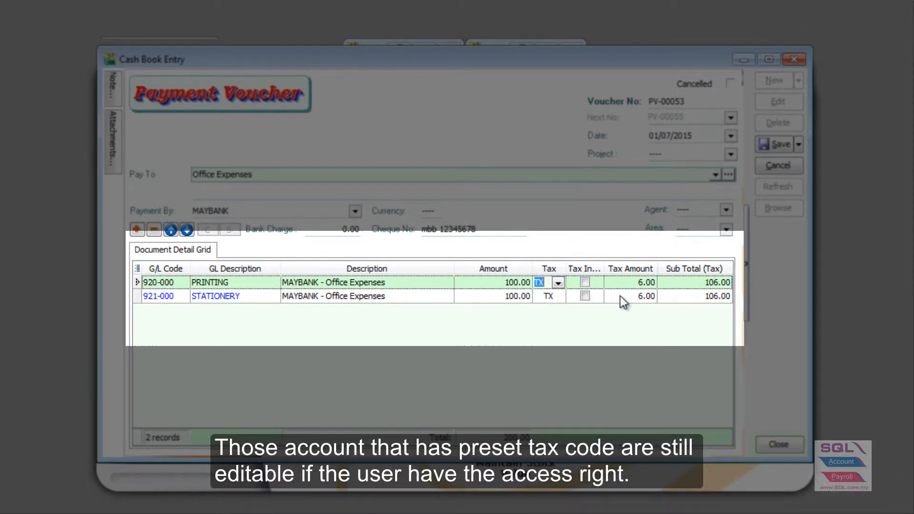
pyautogui.click(632, 351)
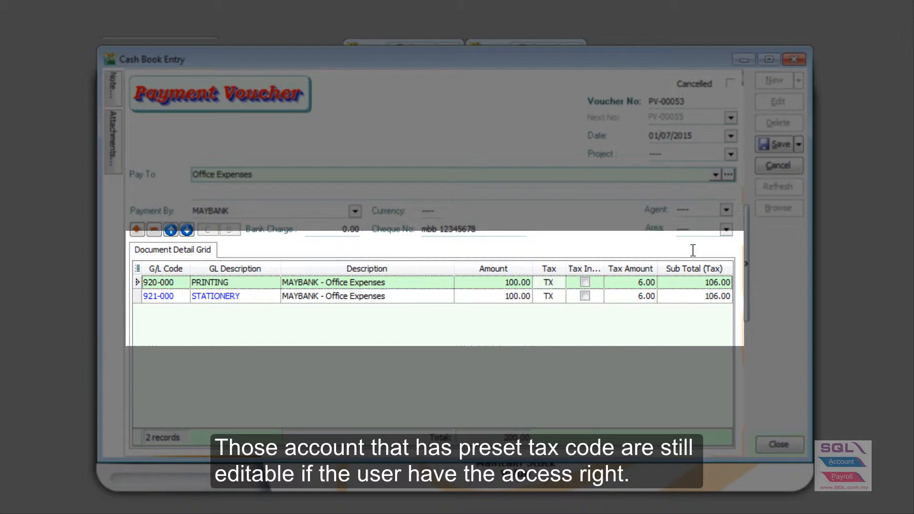
pyautogui.click(776, 144)
pyautogui.click(794, 60)
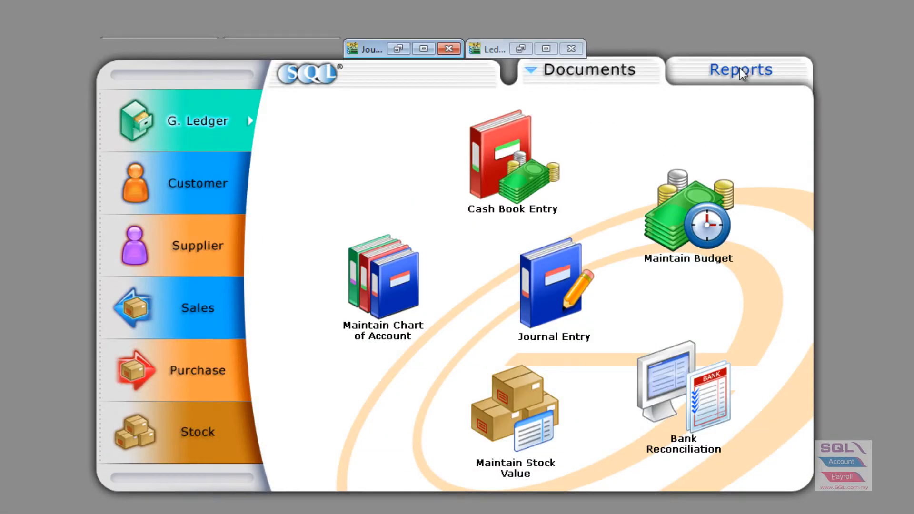
# Bring up the new journal entry and add a detail line for the PRINTING account, 920-000.
pyautogui.click(402, 50)
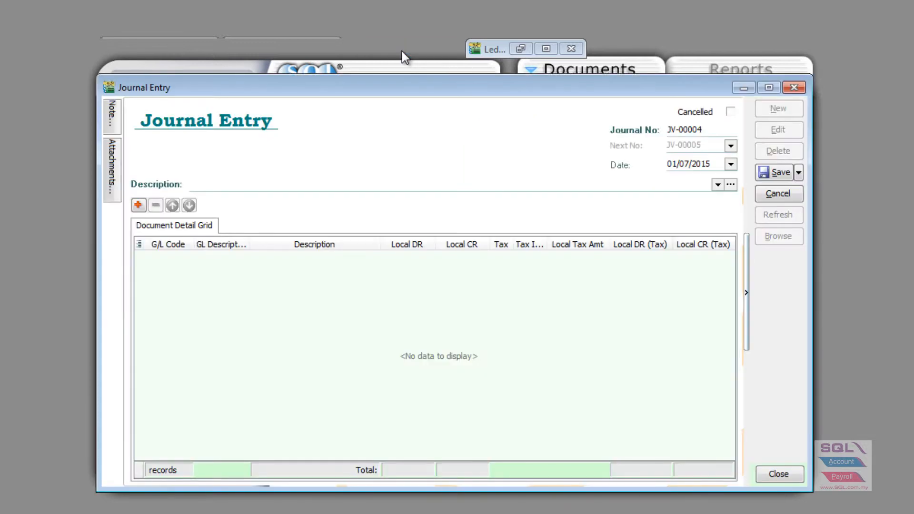
pyautogui.click(138, 205)
pyautogui.click(184, 255)
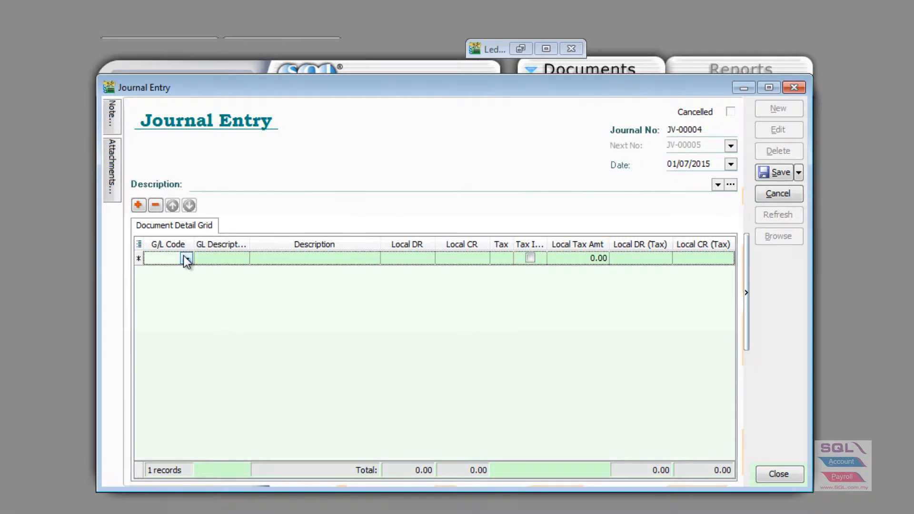
pyautogui.click(186, 258)
pyautogui.write('pr')
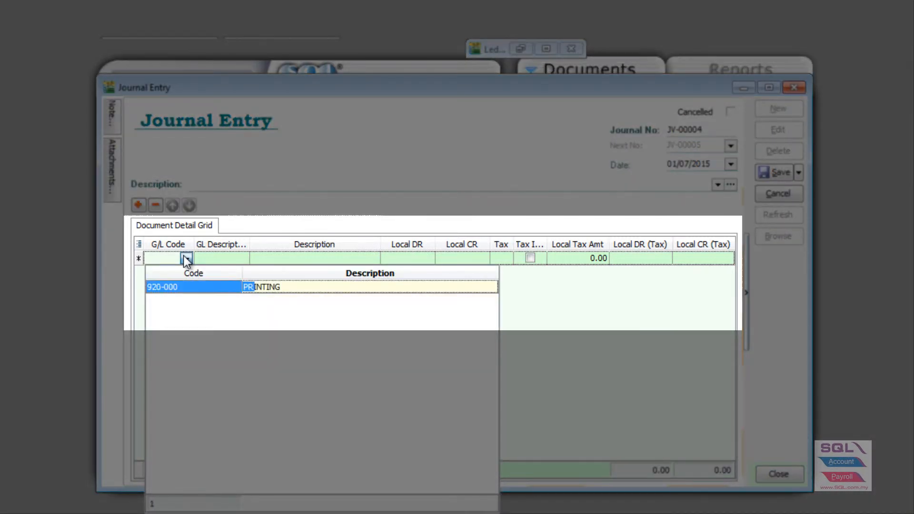
pyautogui.press('Return')
pyautogui.press('Tab')
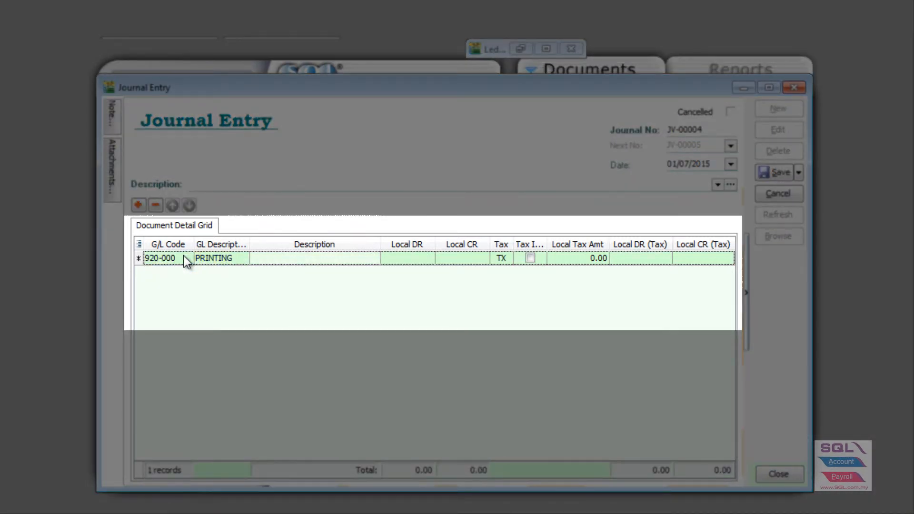
# Set the PRINTING line's local debit to 100, keep its preset tax code, and start a second detail line.
pyautogui.press('Tab')
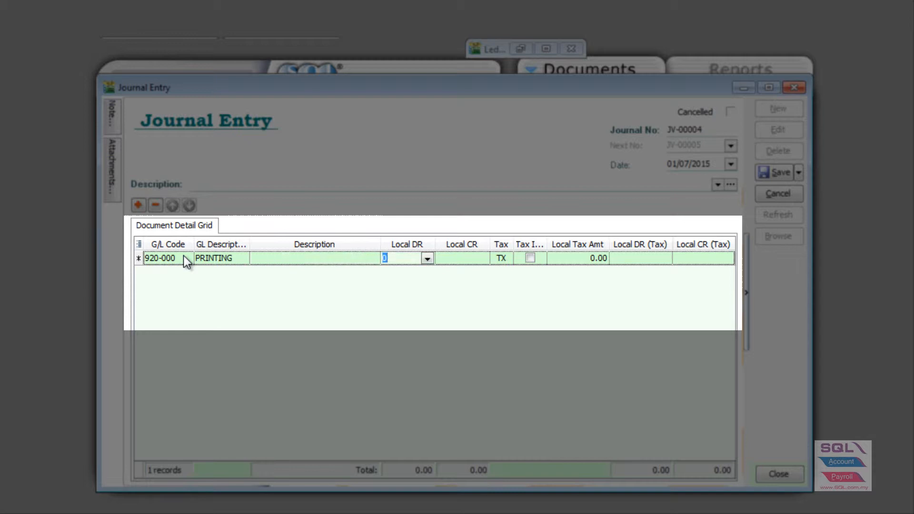
pyautogui.write('100')
pyautogui.press('Tab')
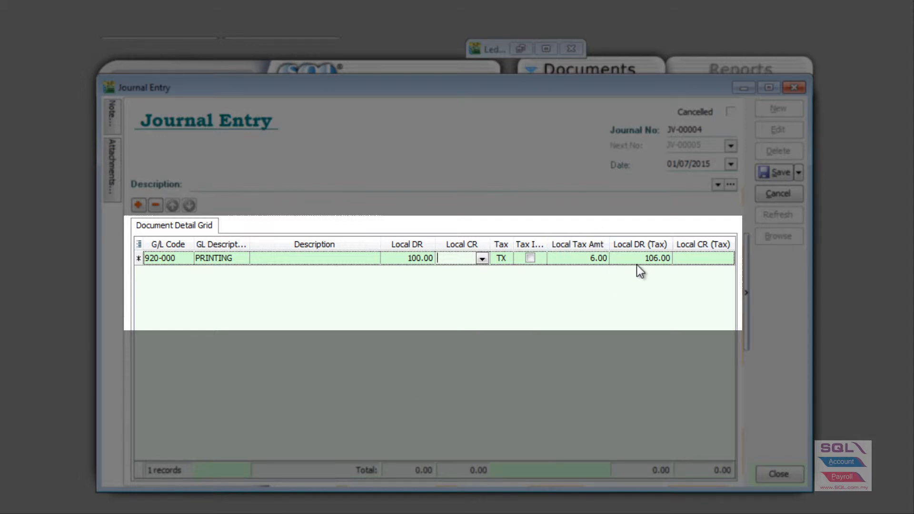
pyautogui.press('Tab')
pyautogui.press('Tab')
pyautogui.press('Tab')
pyautogui.press('Tab')
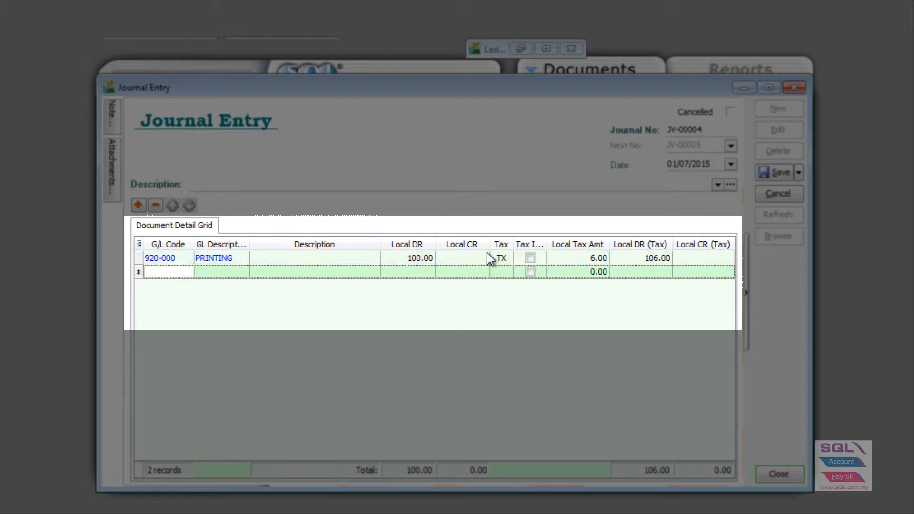
# Assign the MAYBANK account, 310-001, to the second journal line with a local credit of 106 and no debit.
pyautogui.write('MA')
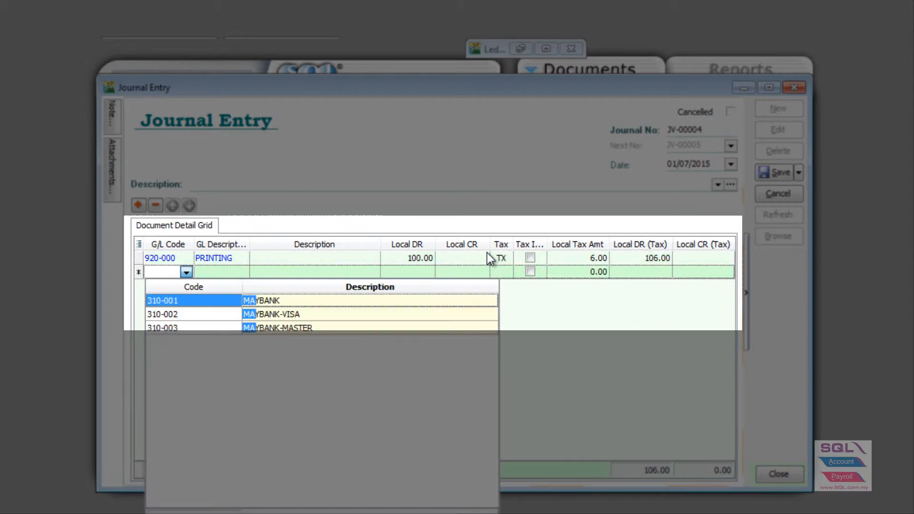
pyautogui.press('Return')
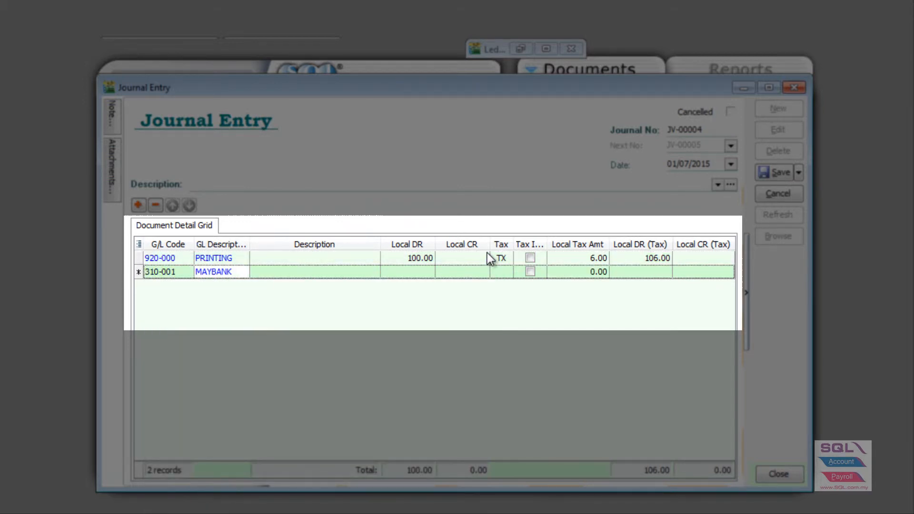
pyautogui.press('Tab')
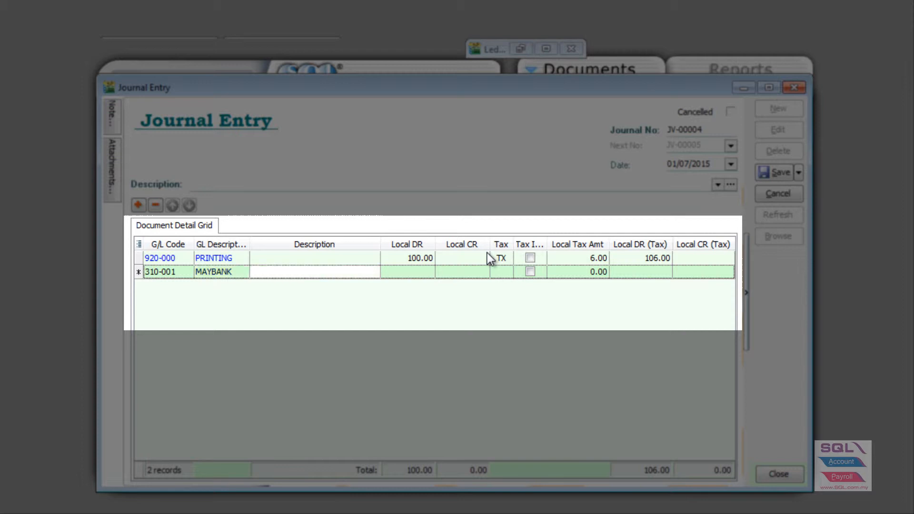
pyautogui.press('Tab')
pyautogui.write('60')
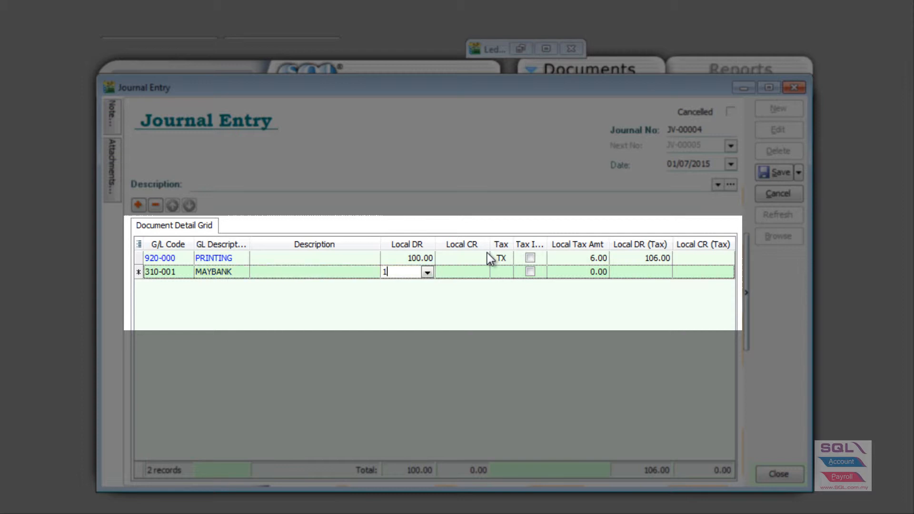
pyautogui.press('BackSpace')
pyautogui.press('BackSpace')
pyautogui.press('Tab')
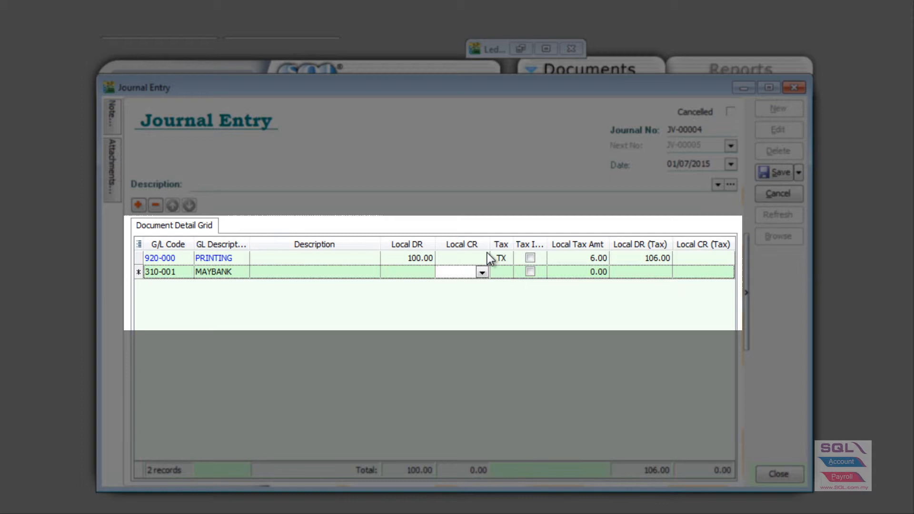
pyautogui.write('106')
pyautogui.press('Tab')
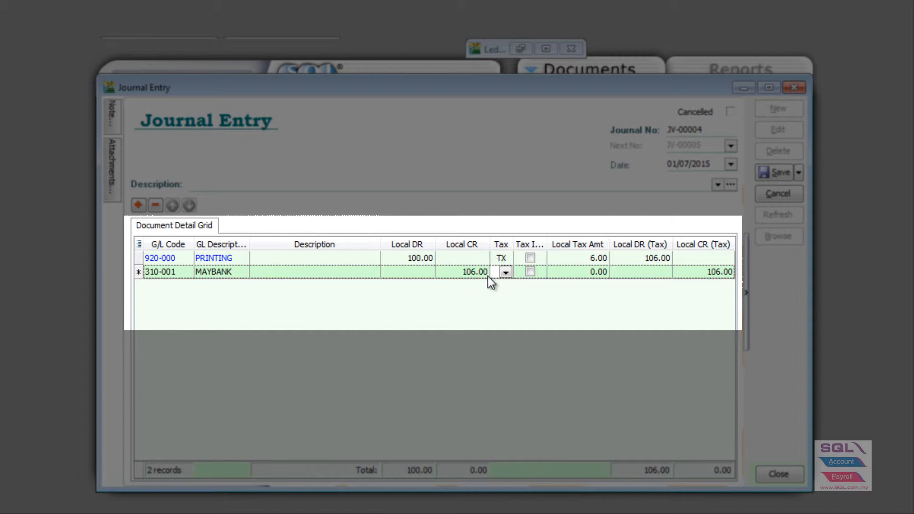
# Check the PRINTING line's debit and tax amounts, then save the journal entry and minimize its window.
pyautogui.click(583, 258)
pyautogui.click(427, 258)
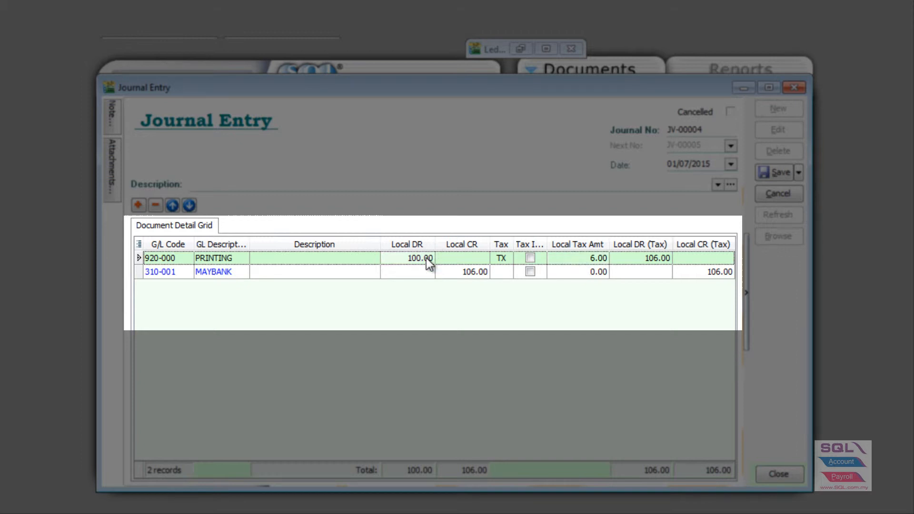
pyautogui.click(592, 261)
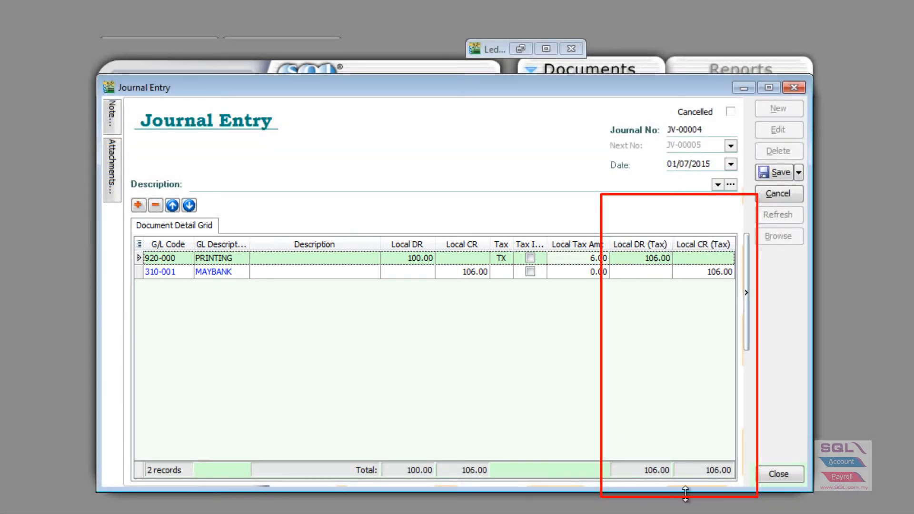
pyautogui.click(781, 173)
pyautogui.click(743, 88)
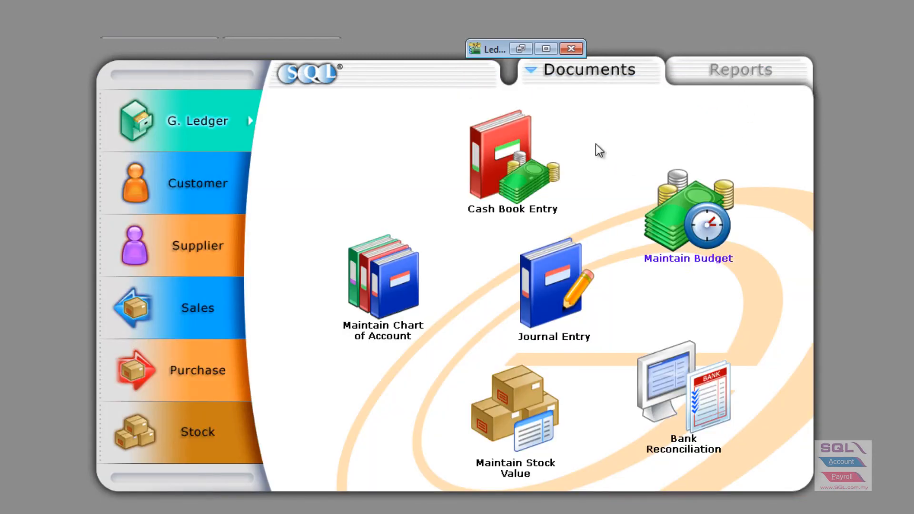
# Review the GST-101 claimable and GST-201 payable accounts in the ledger report for 01/07/2015 to 30/09/2015, and minimize the report.
pyautogui.click(522, 51)
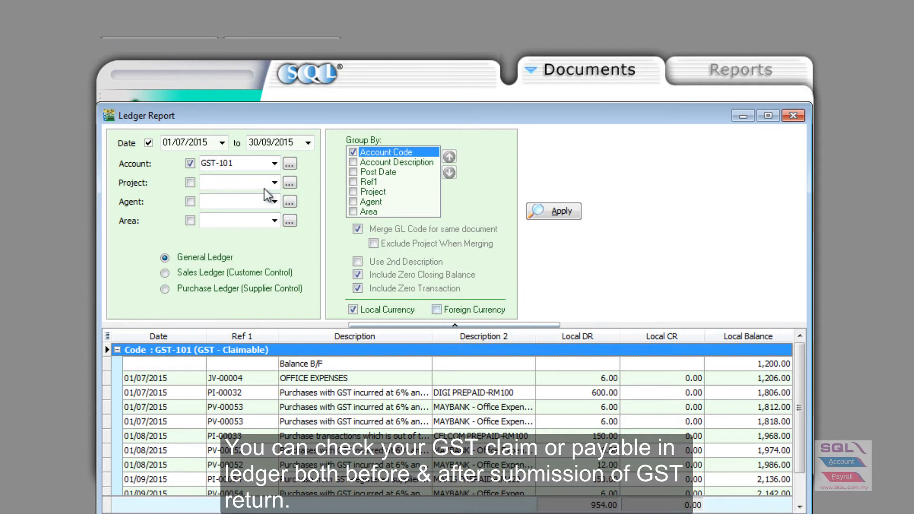
pyautogui.click(217, 163)
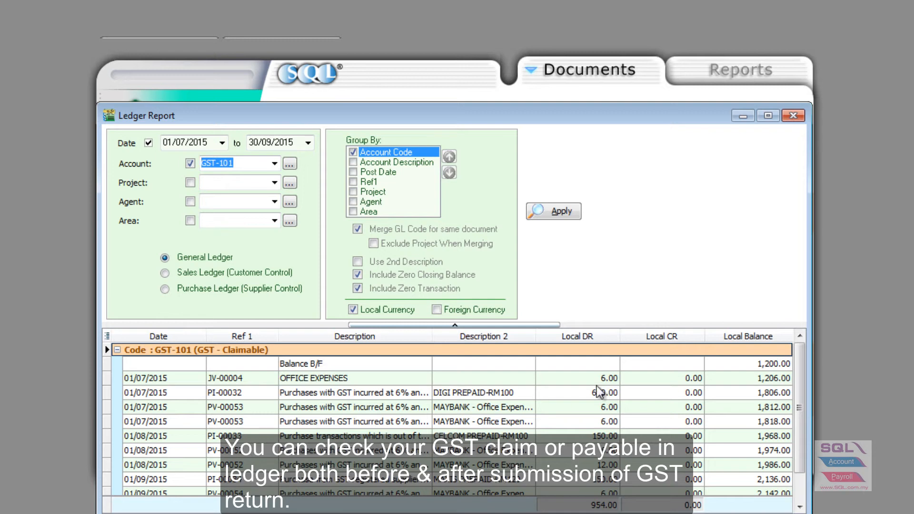
pyautogui.moveTo(803, 369)
pyautogui.mouseDown()
pyautogui.moveTo(805, 395)
pyautogui.moveTo(796, 359)
pyautogui.mouseUp()
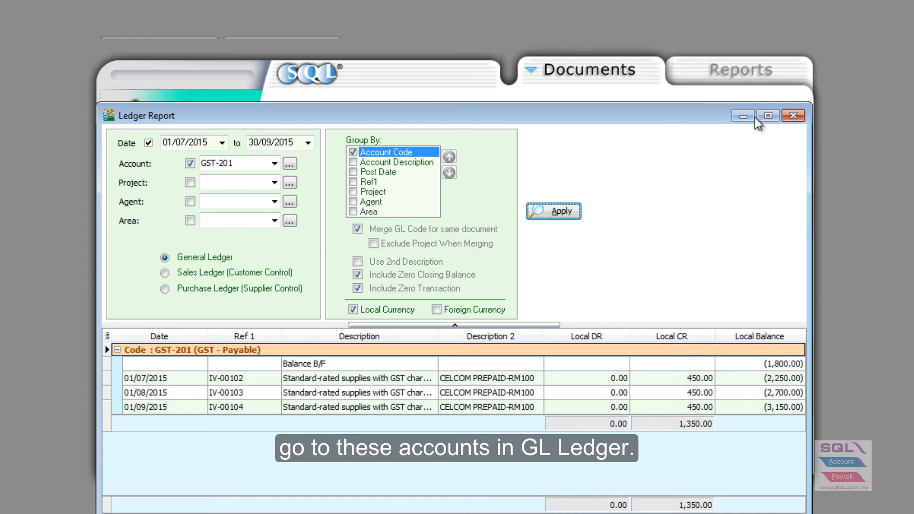
pyautogui.click(742, 116)
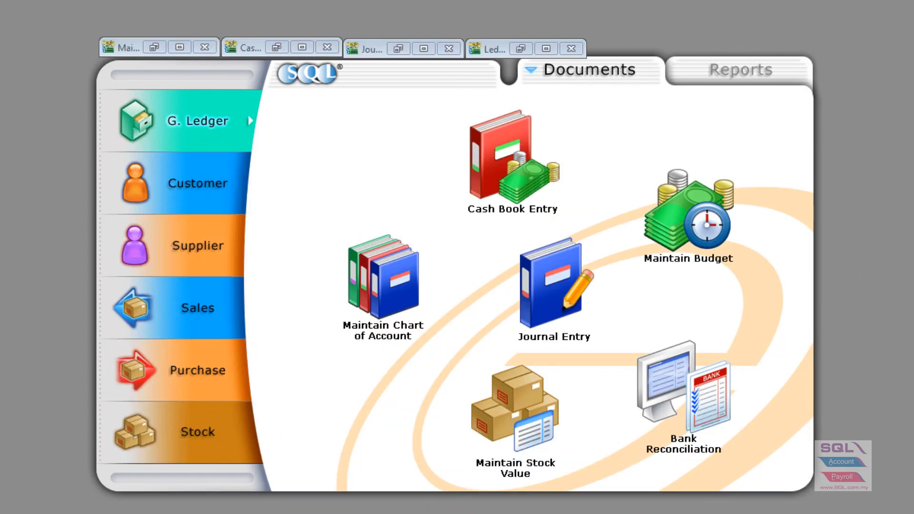